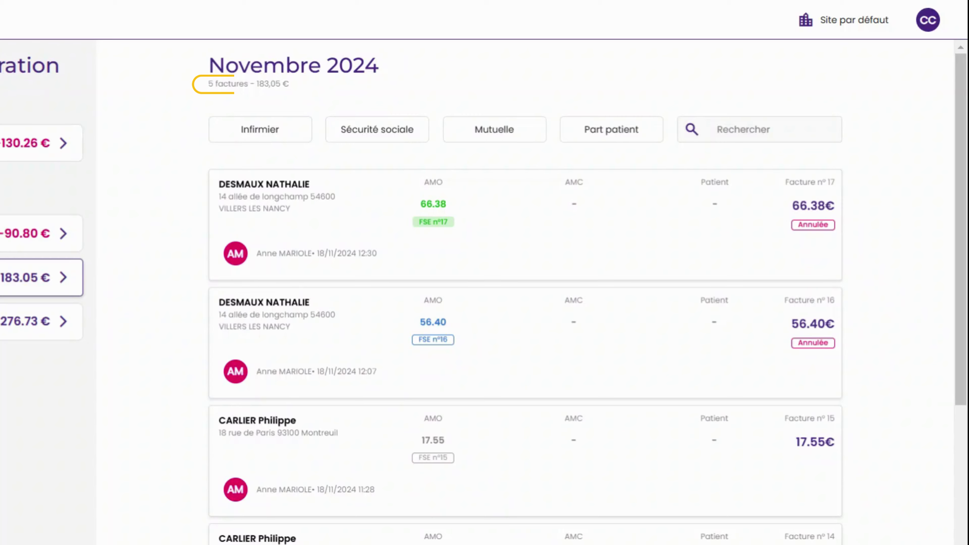
Examine the invoice count and total amount shown for Novembre 2024.
left_click_drag(392, 118, 416, 118)
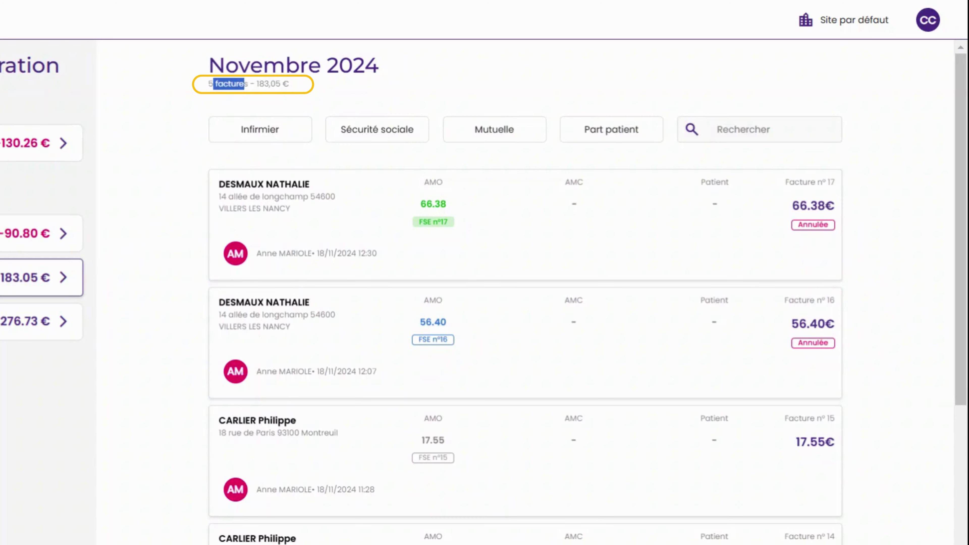
left_click_drag(244, 84, 309, 86)
left_click(308, 85)
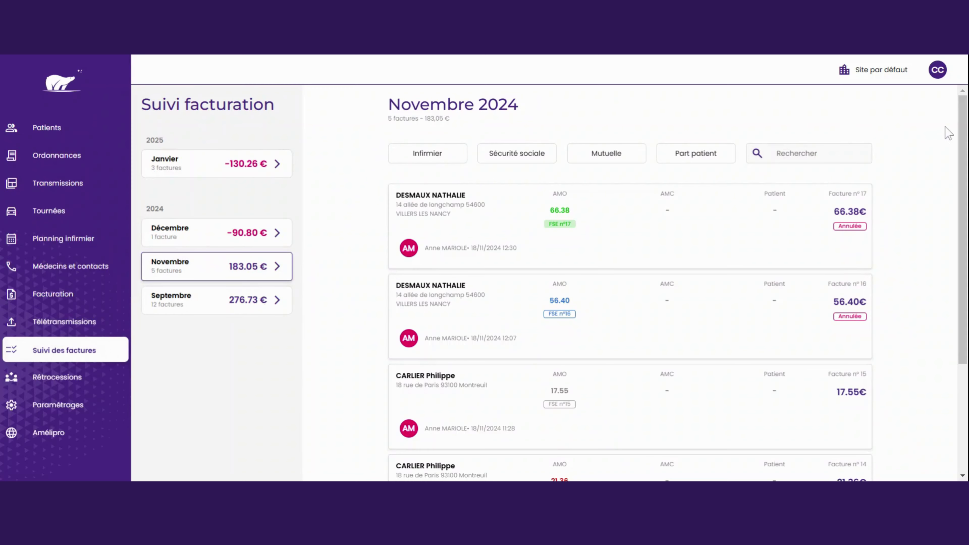
View the third-party payment state options for the Sécurité sociale share of the 17.55 € invoice, leaving them unsaved.
left_click_drag(960, 139, 954, 249)
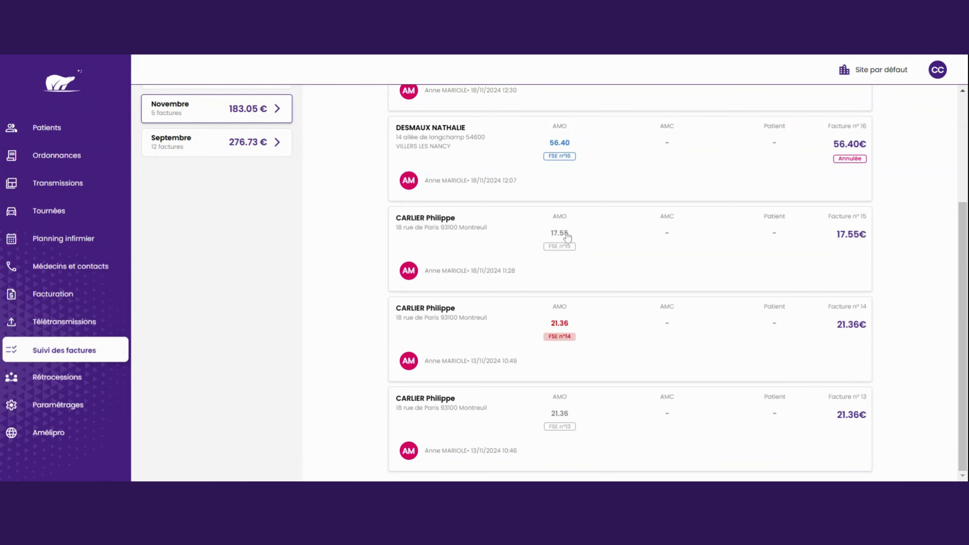
left_click(566, 235)
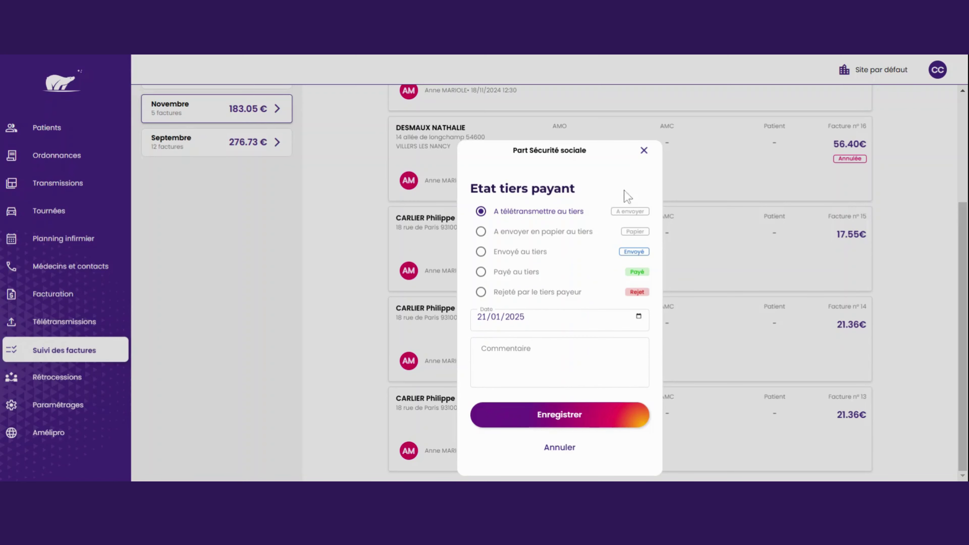
left_click(644, 152)
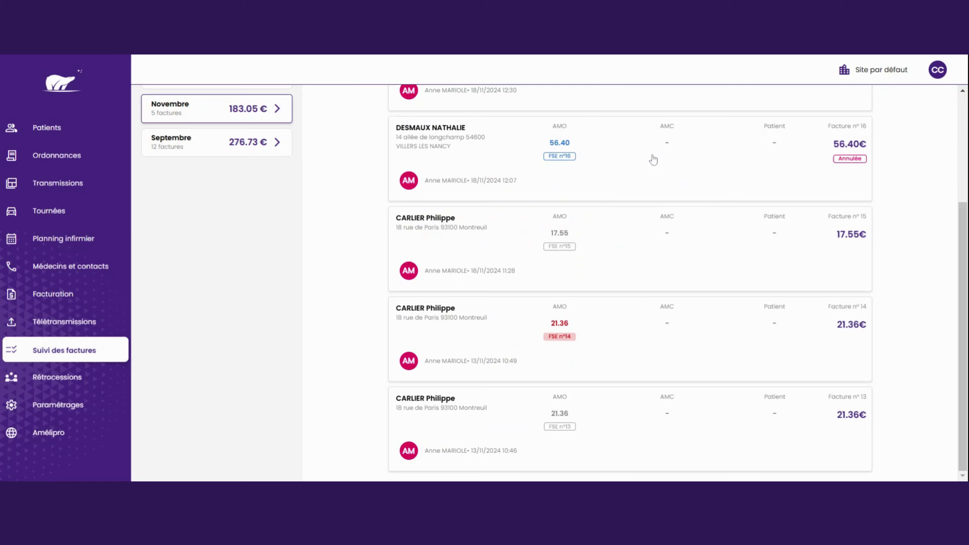
Open the details of the 17.55 € invoice, download the invoice and print its Feuille de soins.
left_click(812, 261)
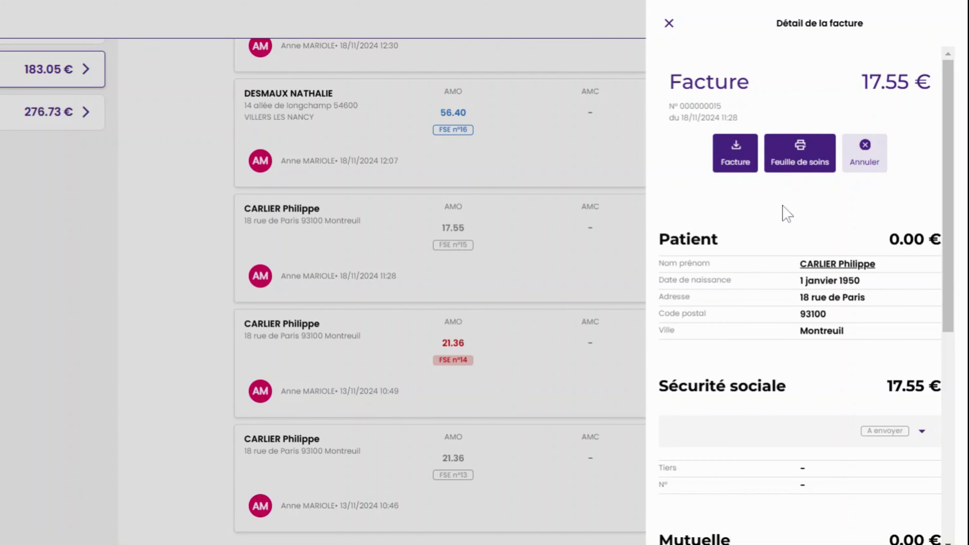
left_click(736, 147)
left_click(798, 155)
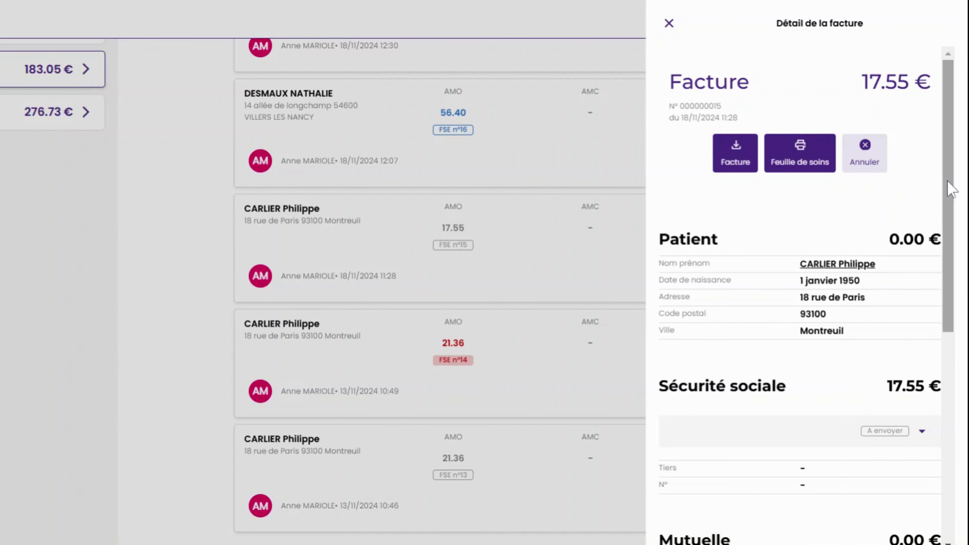
Examine the 17.55 € invoice's patient, Sécurité sociale, Mutuelle, Infirmier and Soins facturés details, including the payment state options.
left_click_drag(946, 193, 949, 225)
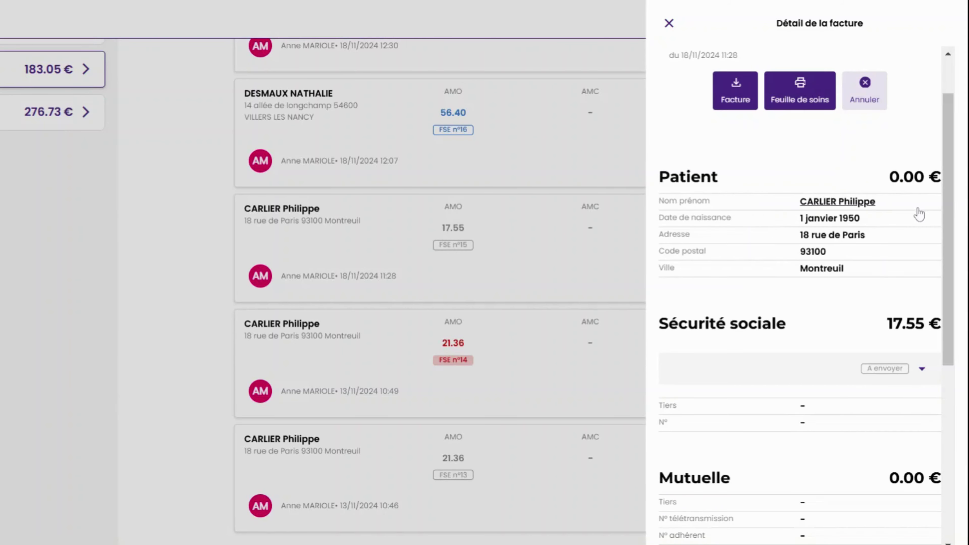
left_click_drag(947, 206, 945, 256)
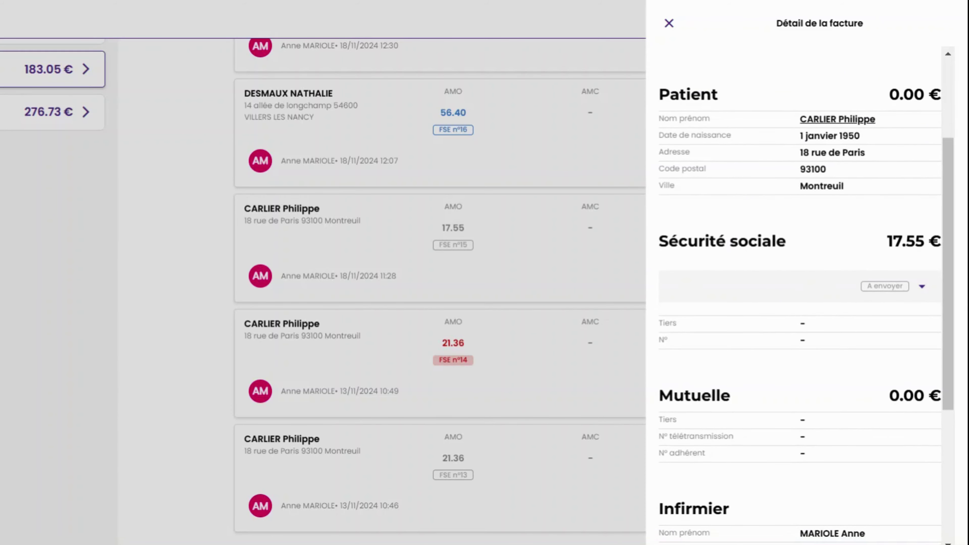
left_click(886, 289)
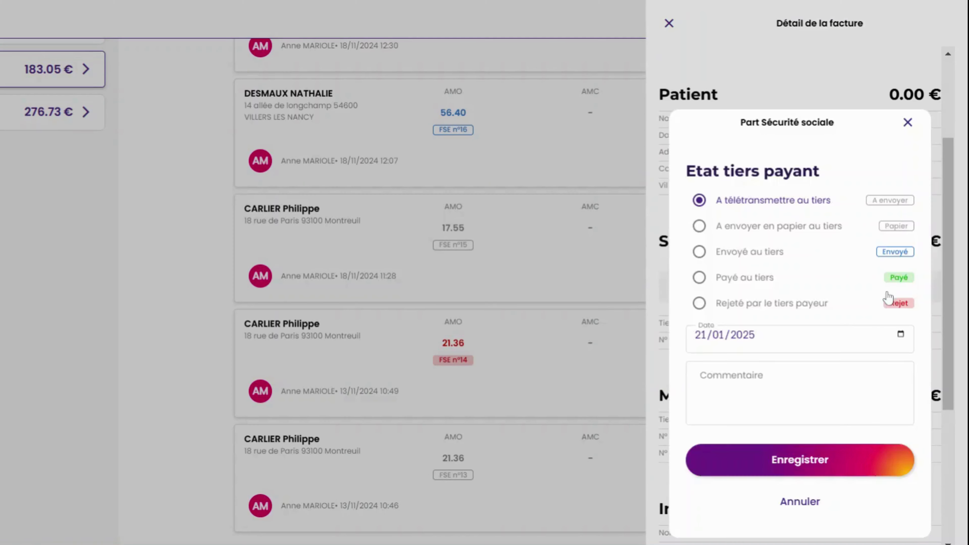
left_click(907, 122)
left_click_drag(947, 208, 943, 297)
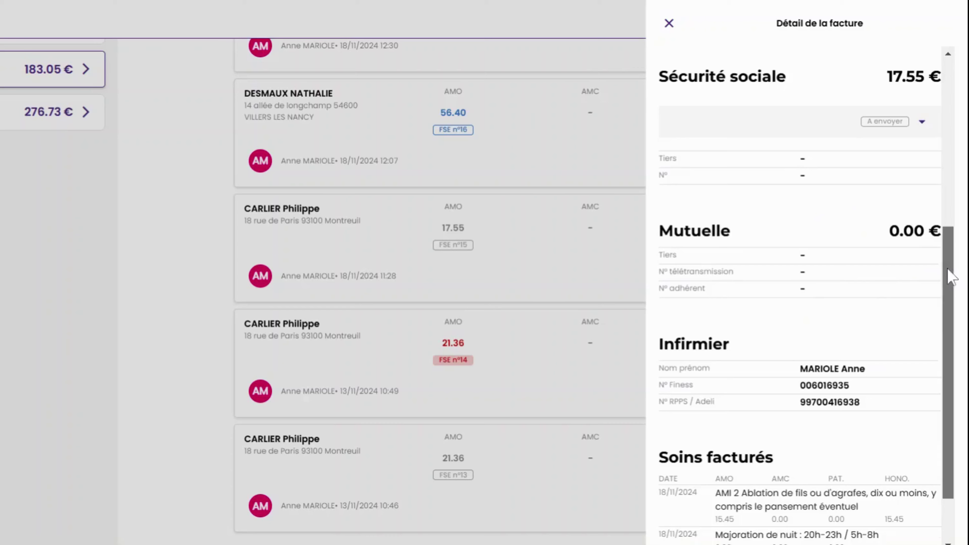
scroll(949, 276, "down", 2)
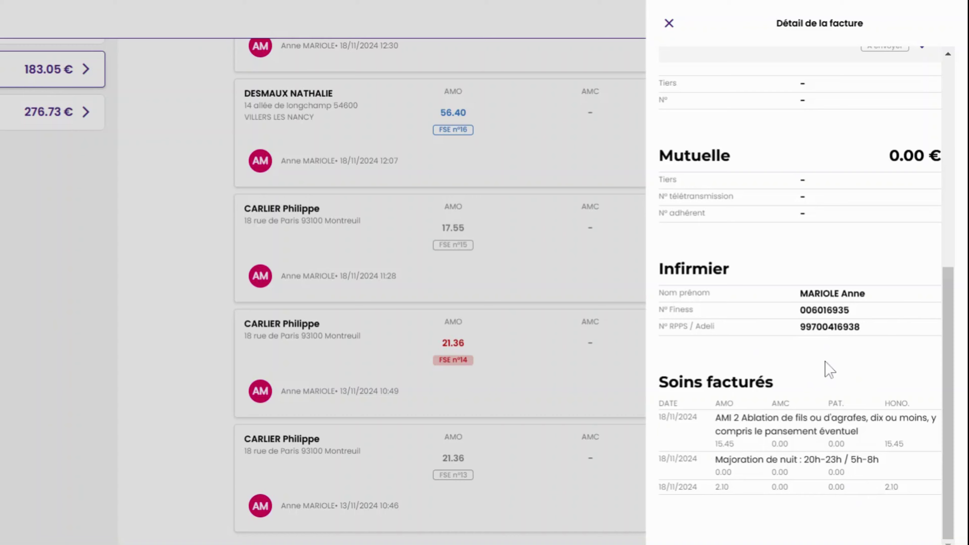
left_click_drag(942, 322, 928, 91)
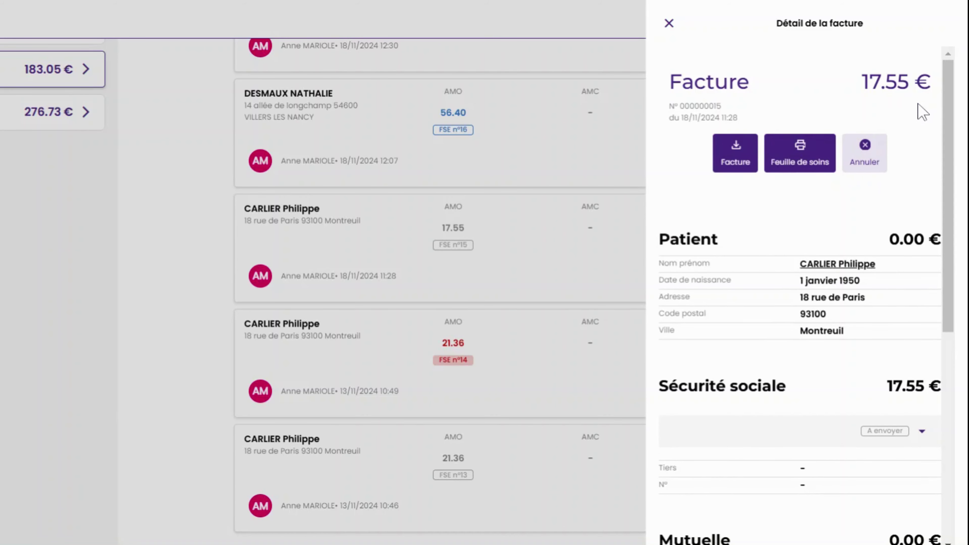
Cancel the 17.55 € invoice dated 18/11/2024 and confirm the cancellation.
left_click(861, 157)
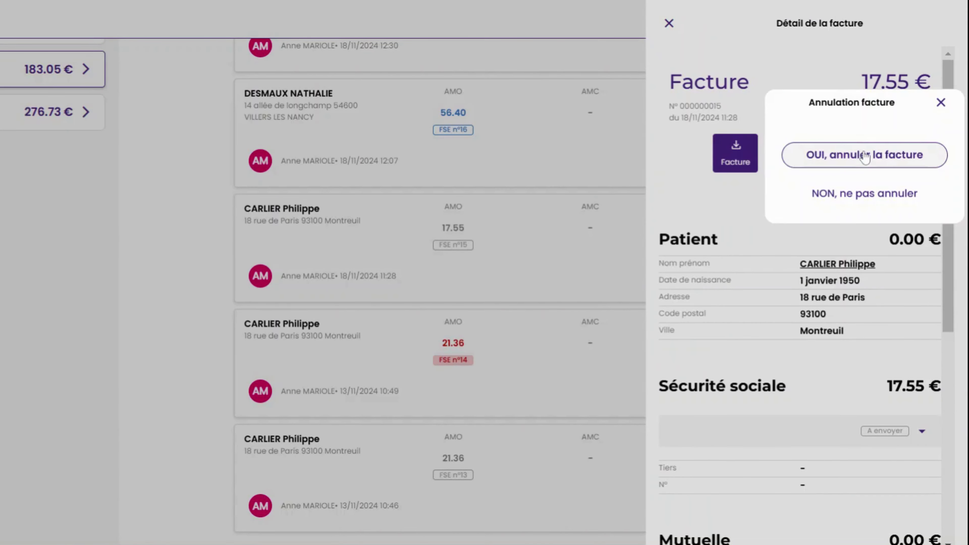
left_click(865, 156)
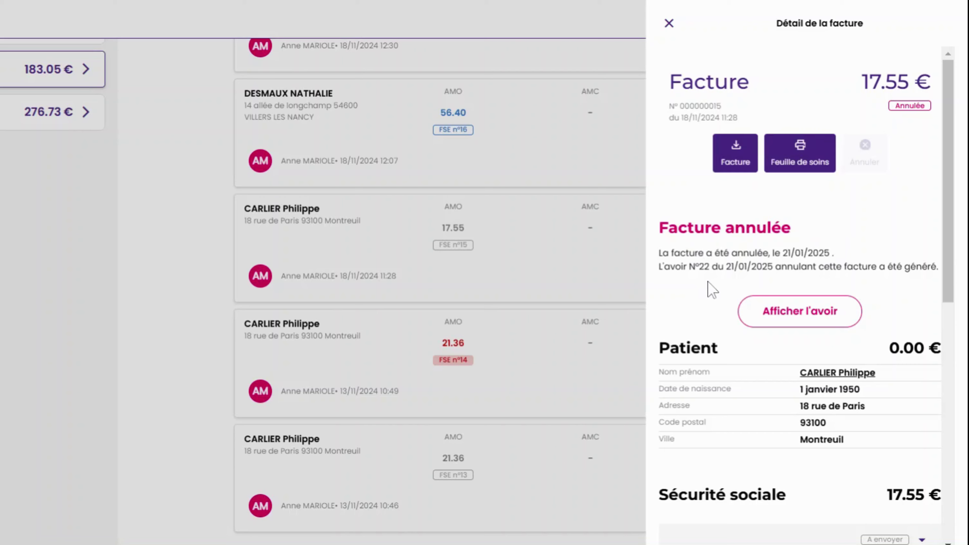
Display the credit note for the cancelled 17.55 € invoice, print it and follow the link to the original invoice.
left_click(816, 316)
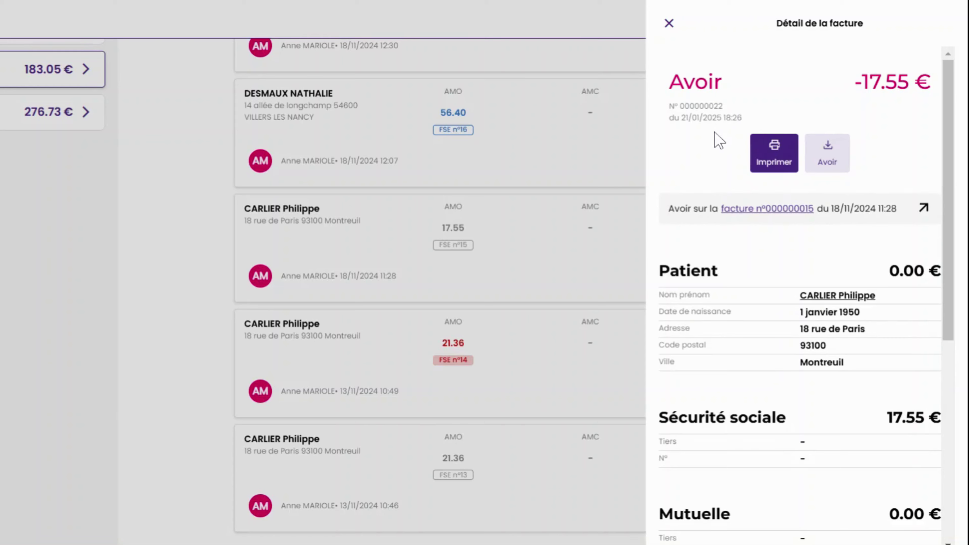
left_click(758, 168)
left_click(770, 213)
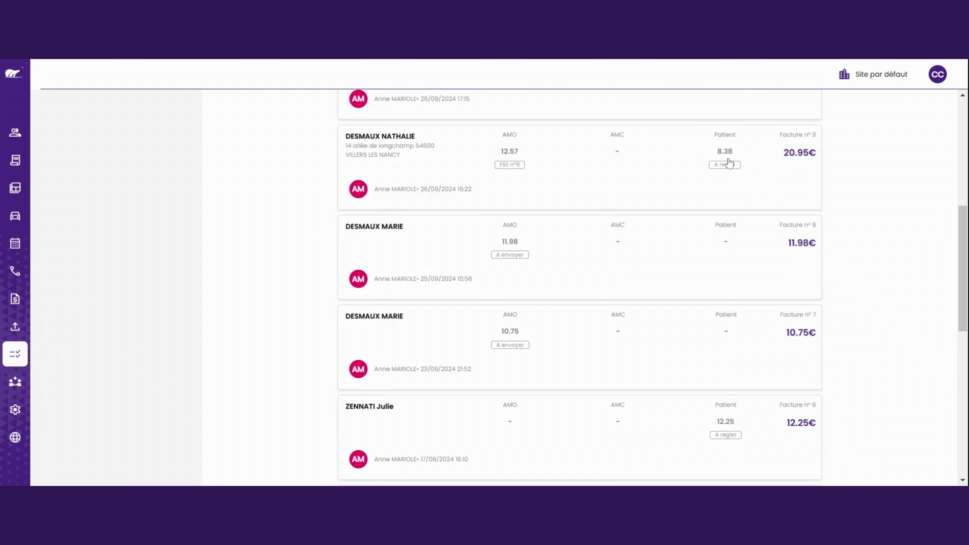
Set the patient share of the 20.95 € September invoice to Payé par le patient, with Carte bancaire as payment method.
left_click(731, 184)
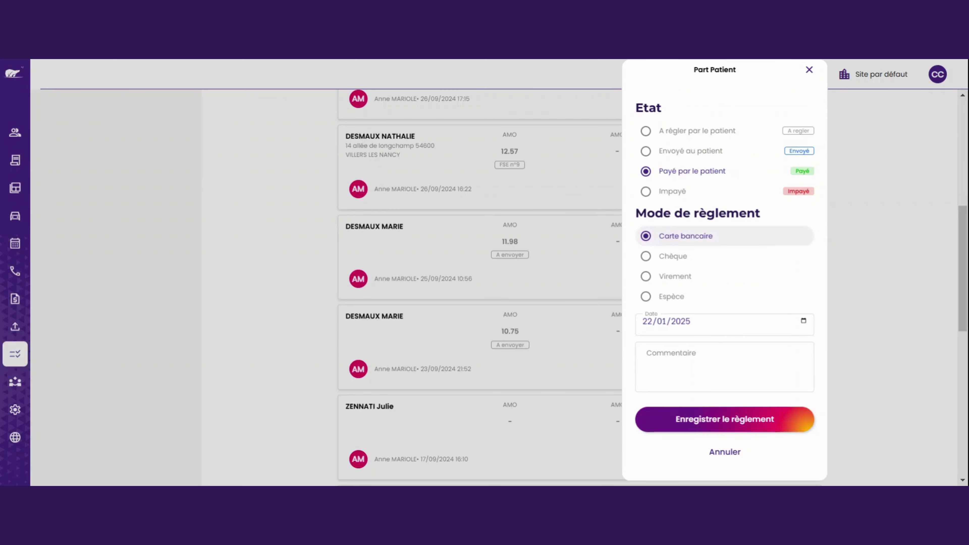
left_click(646, 256)
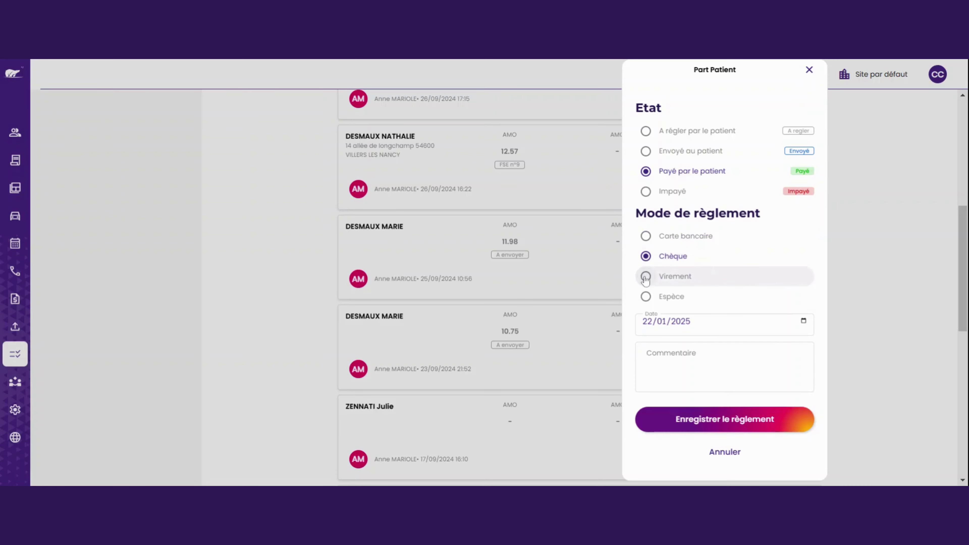
left_click(646, 296)
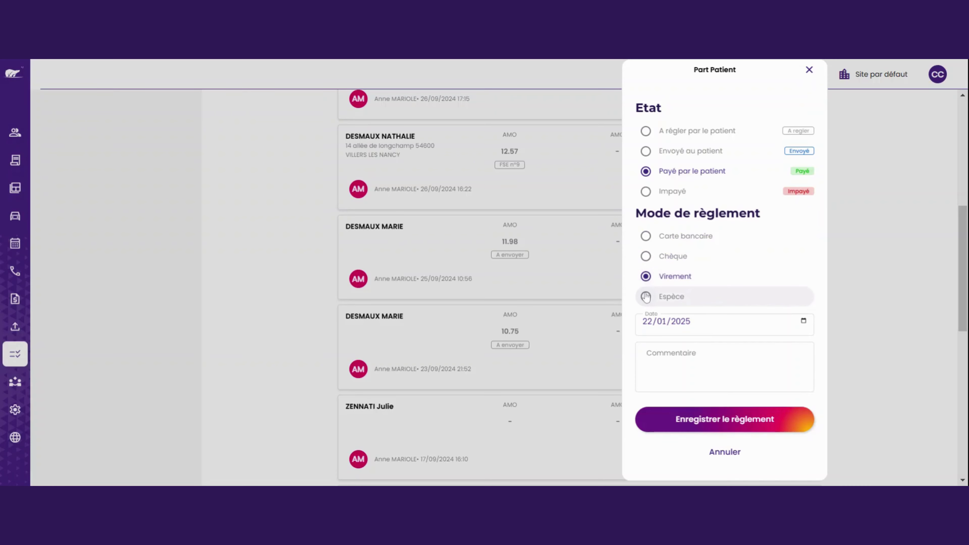
left_click(646, 239)
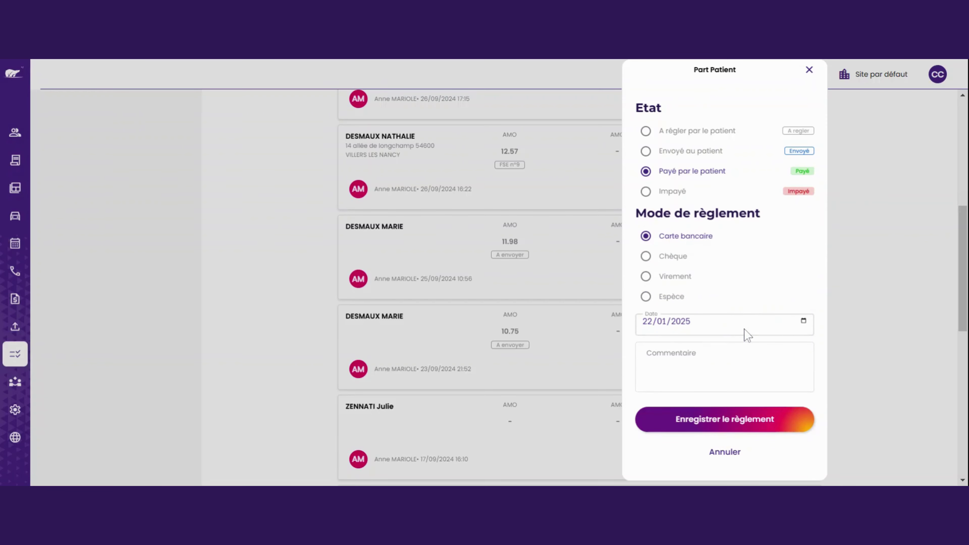
Add the comment "Test" to the patient payment dated 22/01/2025 and save the payment.
left_click(801, 329)
left_click(804, 323)
left_click(745, 348)
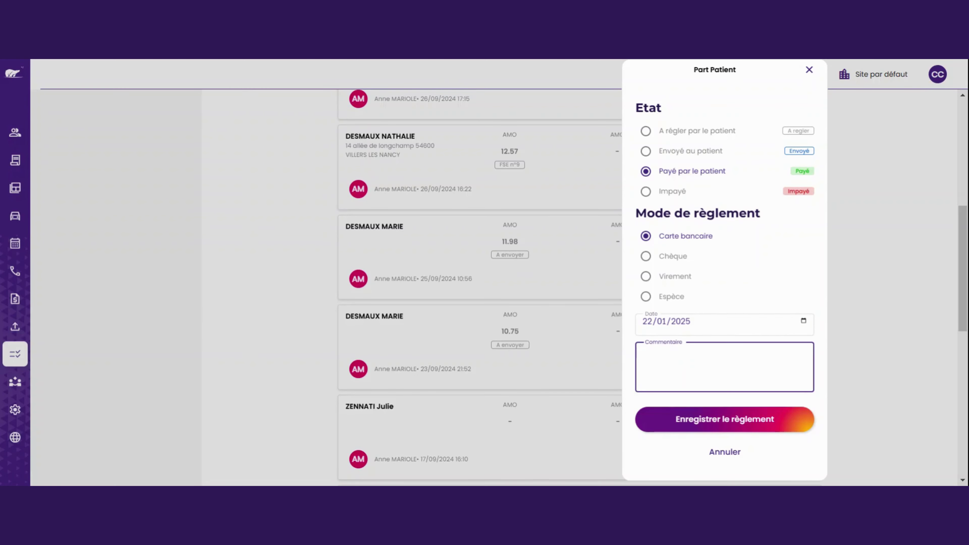
type("Test")
left_click(734, 426)
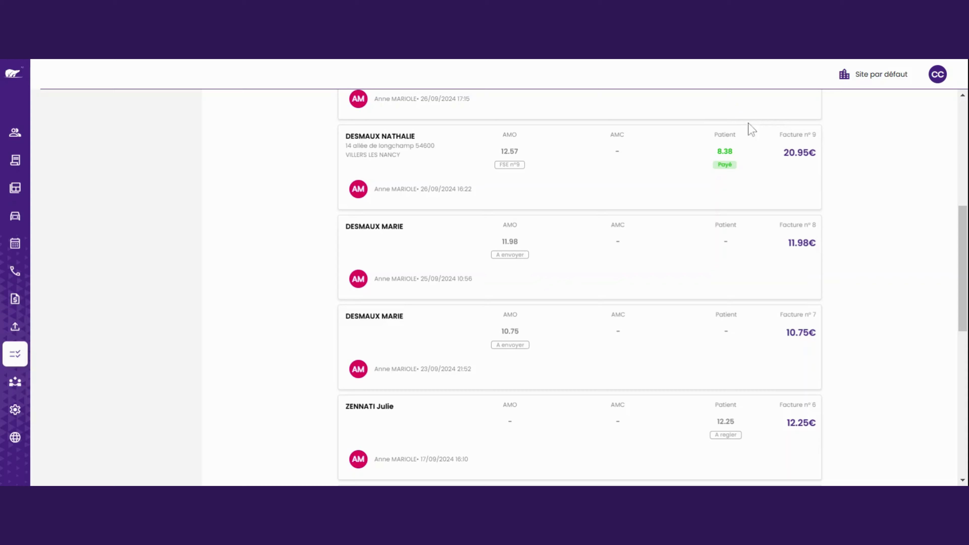
Check the recorded patient payment in the details of the 20.95 € invoice, and close the details.
left_click(764, 185)
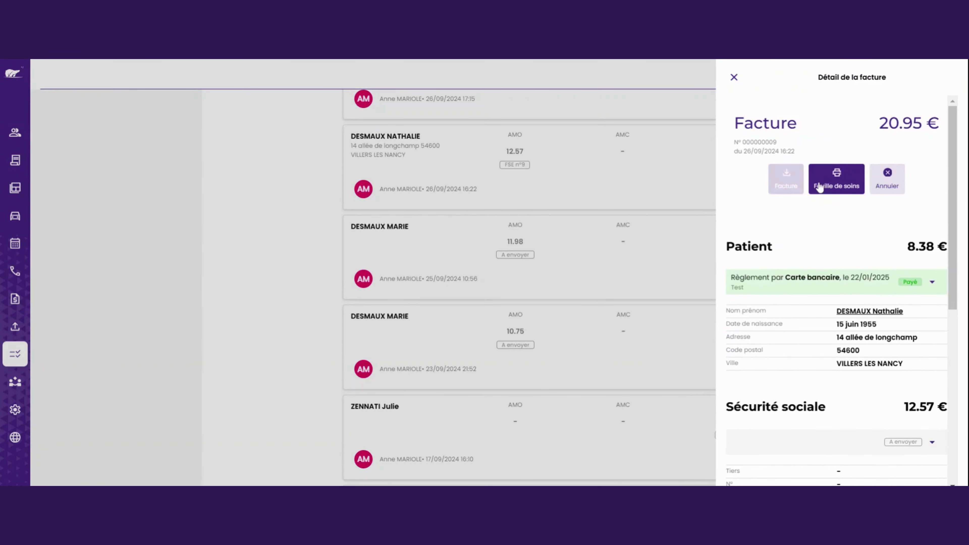
scroll(950, 167, "down", 1)
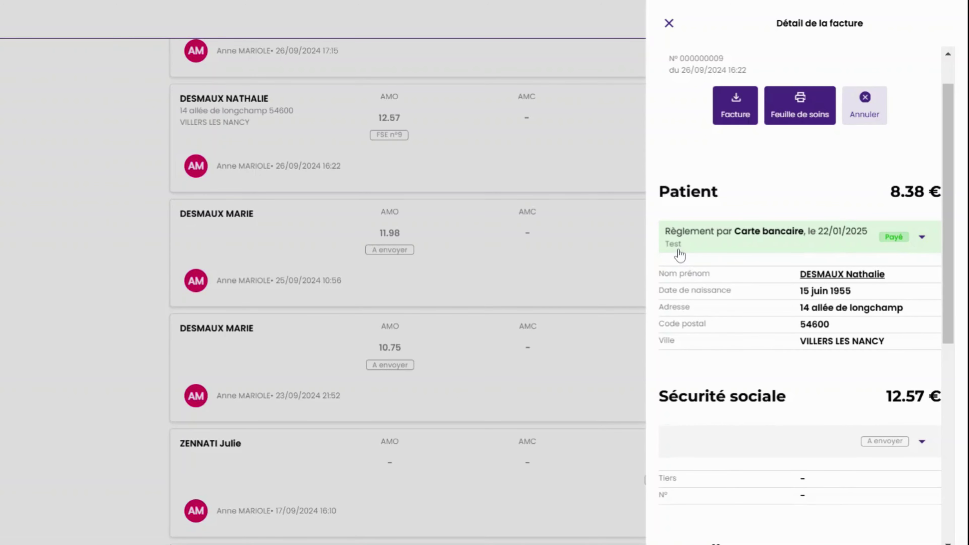
left_click(670, 24)
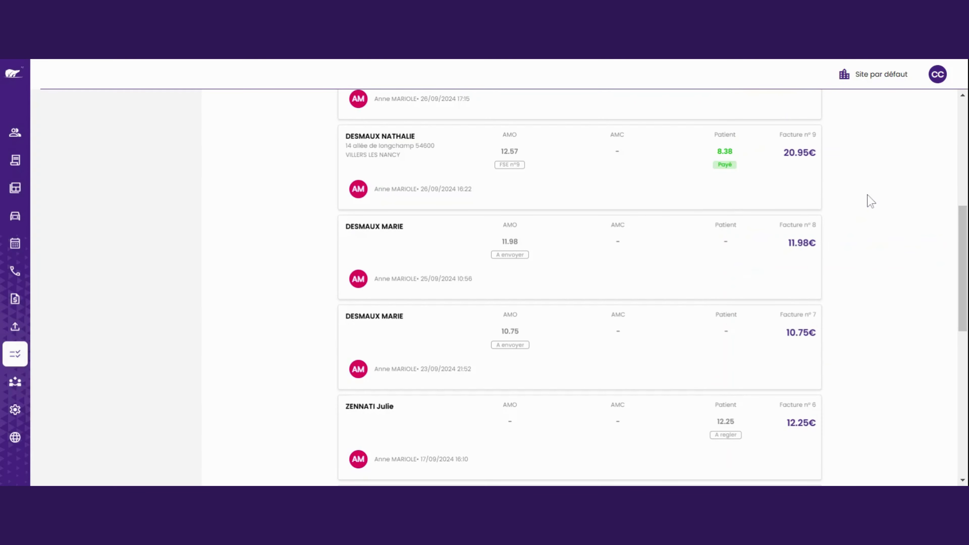
Set the Mutuelle share of the cancelled 7.48 € invoice to Payé au tiers and save it.
left_click_drag(962, 241, 959, 325)
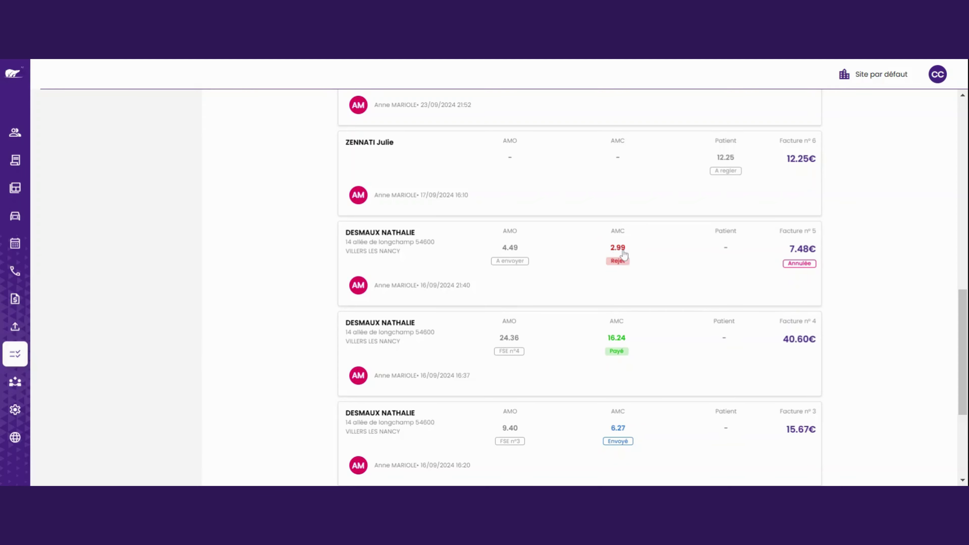
left_click(522, 293)
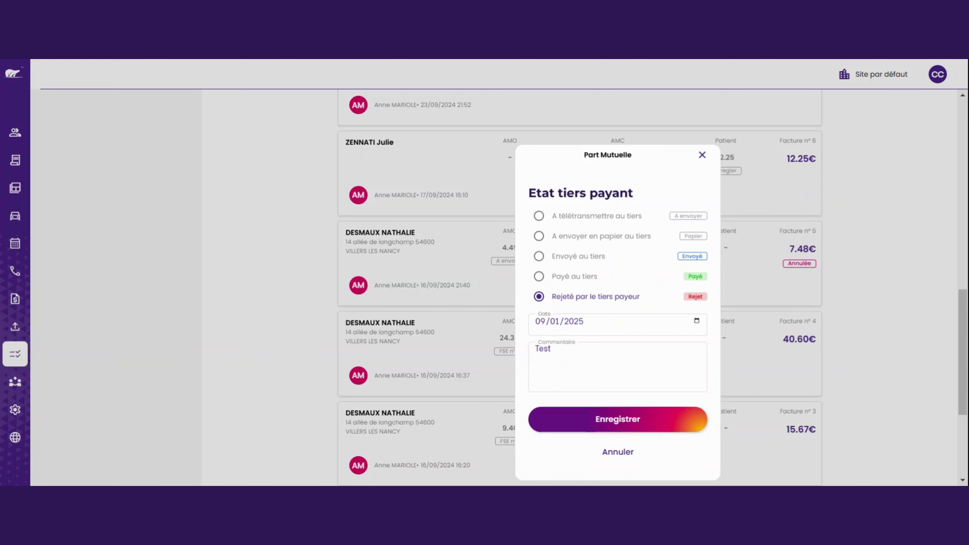
left_click(539, 276)
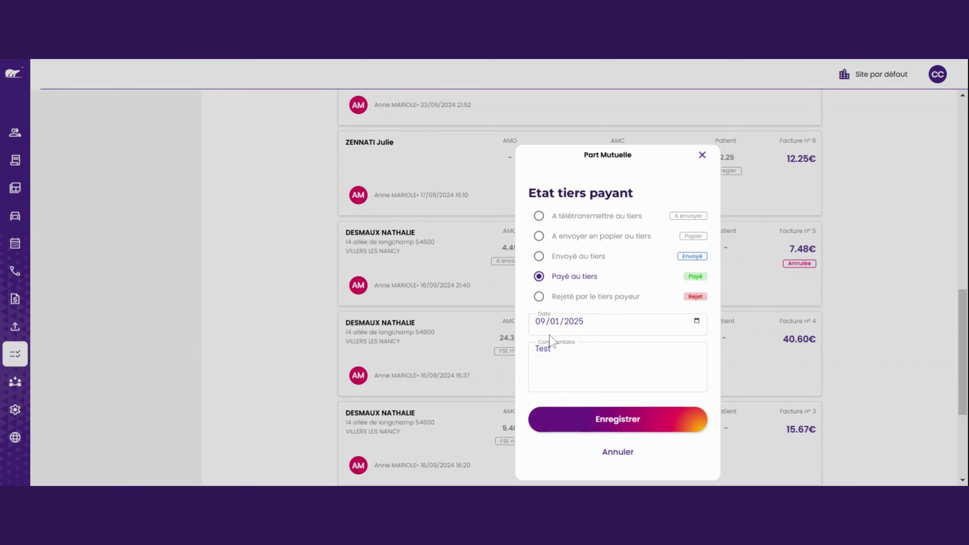
left_click(552, 349)
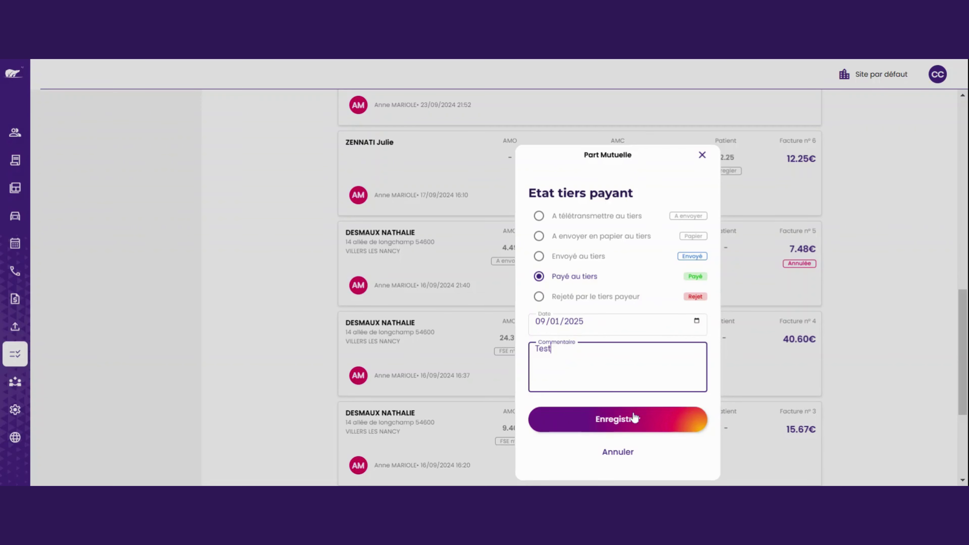
left_click(618, 419)
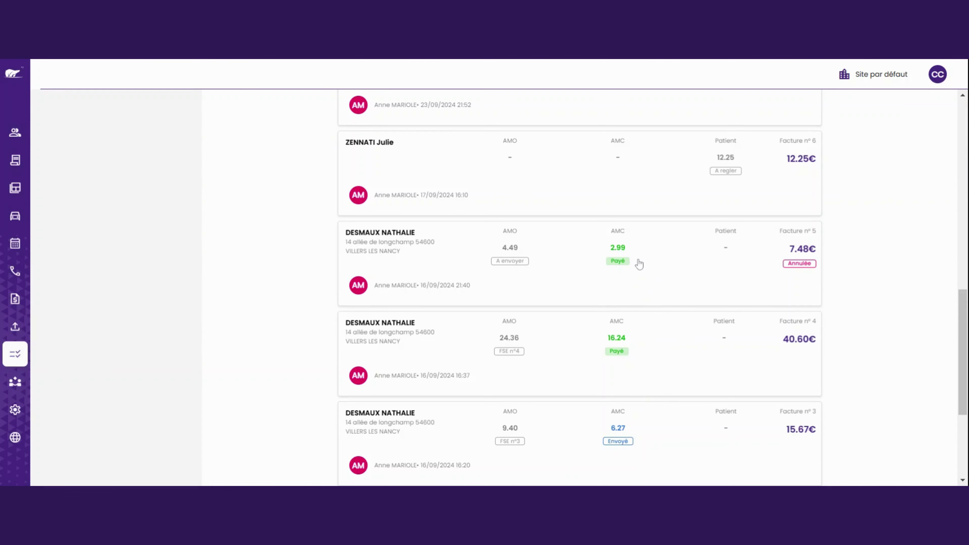
Check the Mutuelle payment state in the details of the 7.48 € invoice, and close the details.
left_click(806, 292)
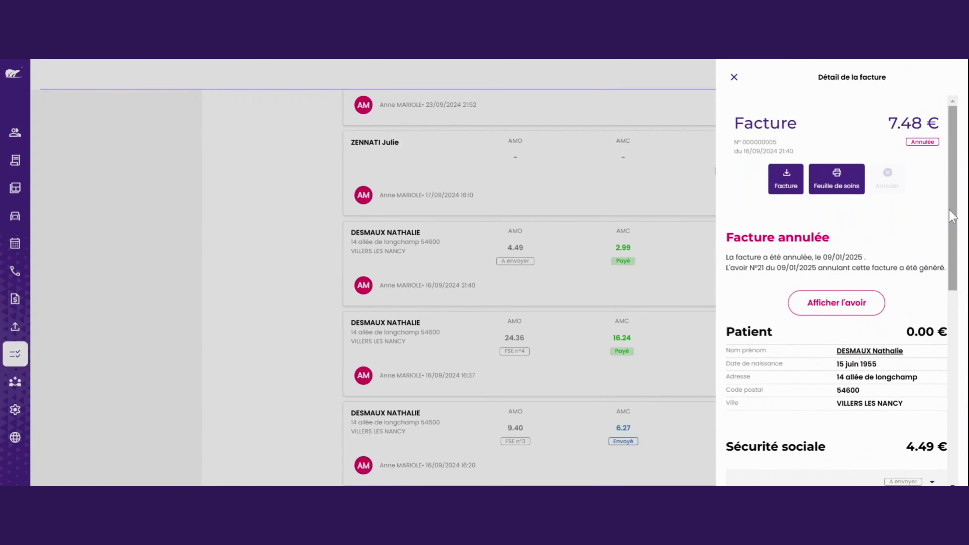
left_click_drag(950, 210, 950, 268)
scroll(939, 269, "down", 3)
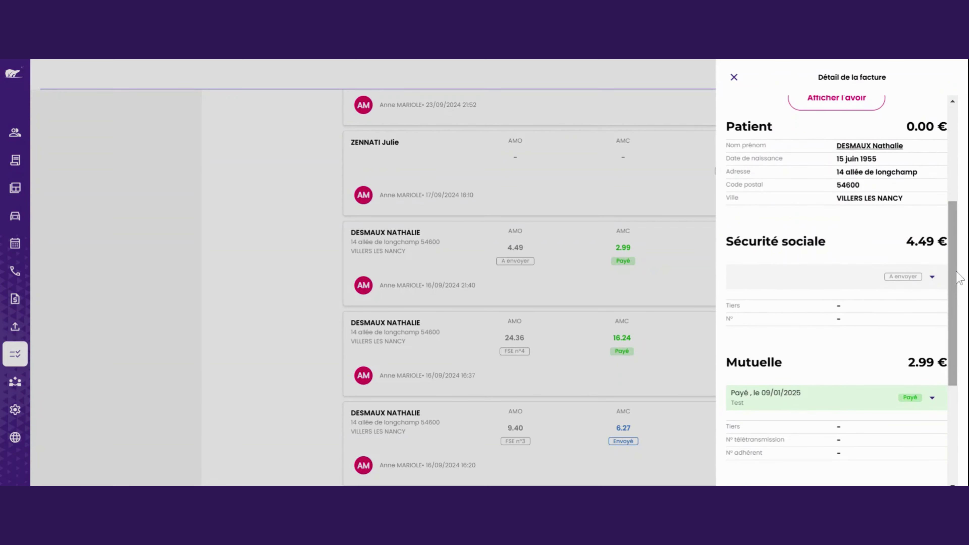
scroll(931, 290, "down", 2)
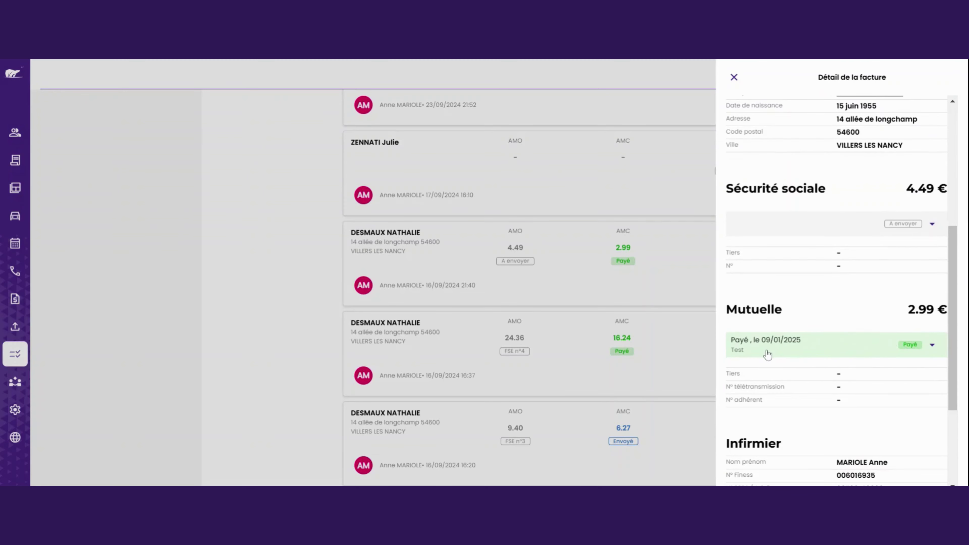
left_click(734, 78)
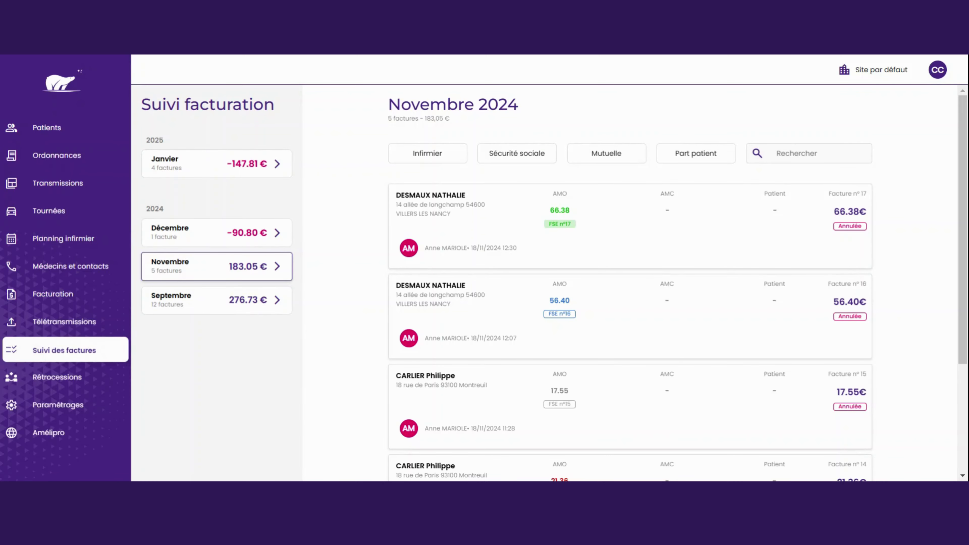
View the Infirmier filter choices, and filter the Novembre 2024 invoices by the Sécurité sociale status Rejeté par le tiers payeur.
left_click(439, 153)
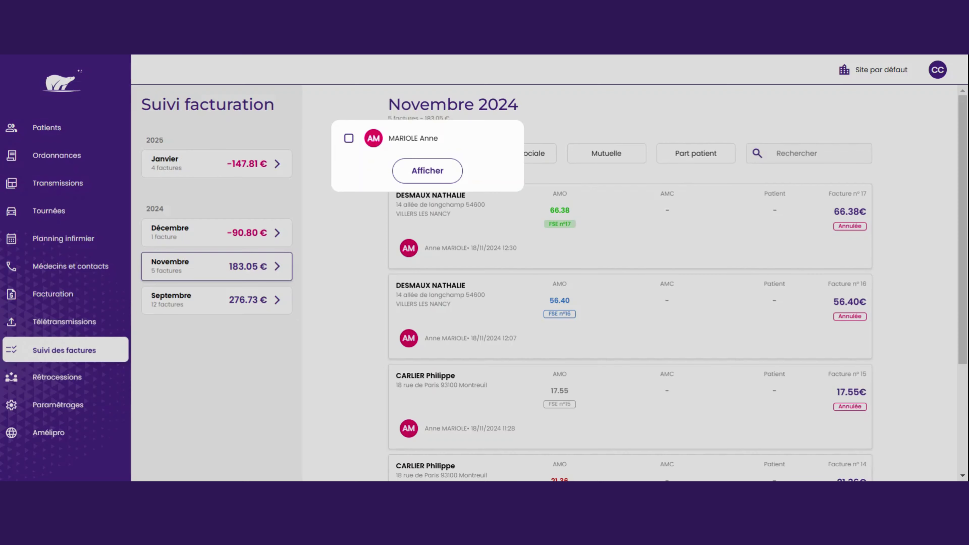
left_click(371, 103)
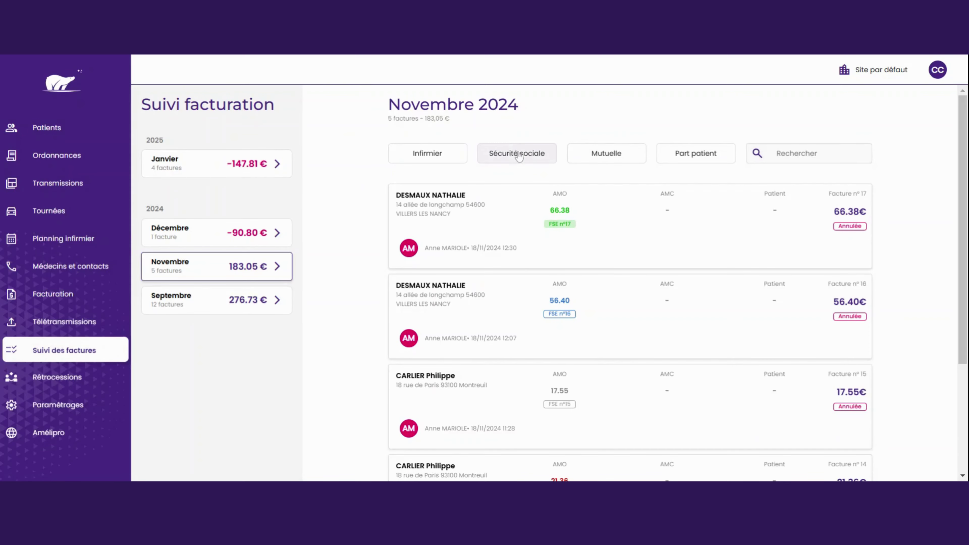
left_click(539, 157)
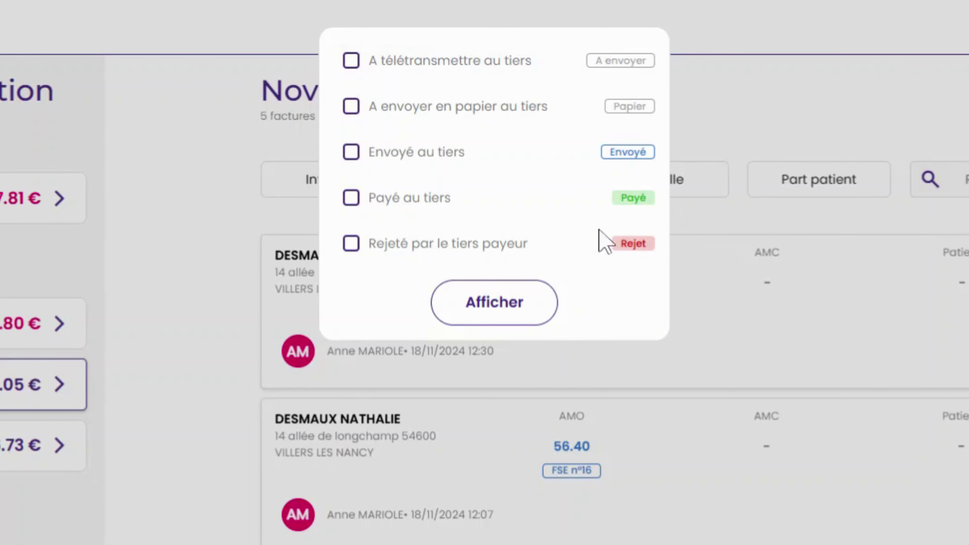
left_click(357, 252)
left_click(528, 221)
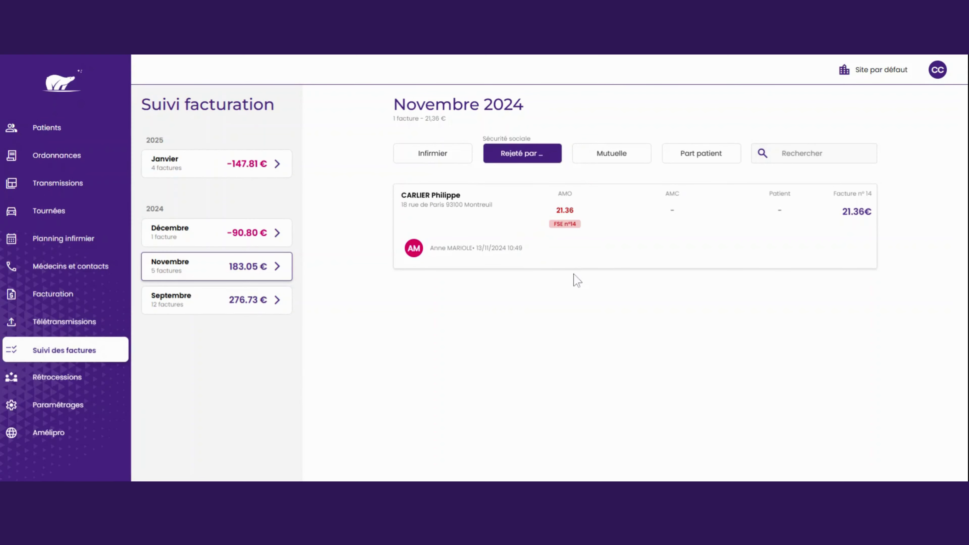
Remove the Rejeté par le tiers payeur status from the Sécurité sociale filter and redisplay the invoices.
left_click(535, 164)
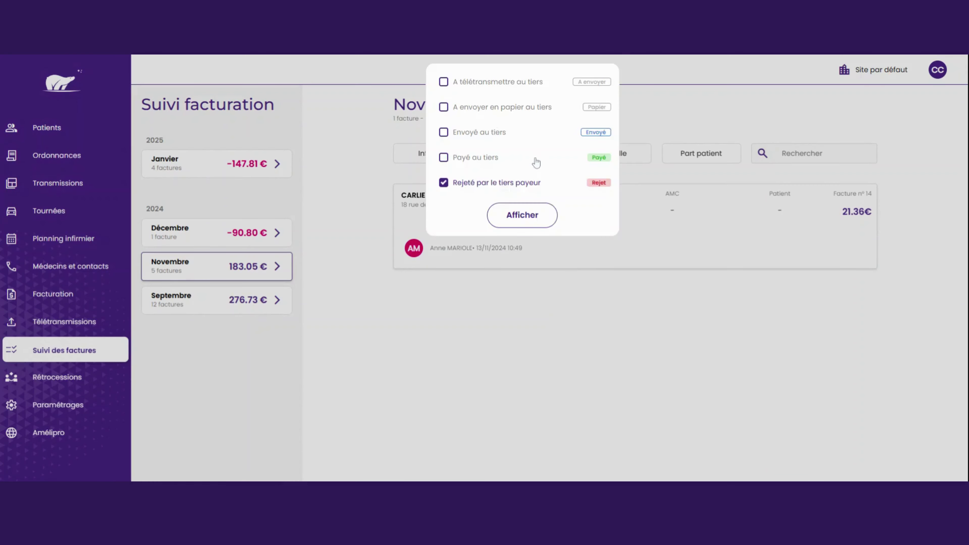
left_click(479, 195)
left_click(517, 215)
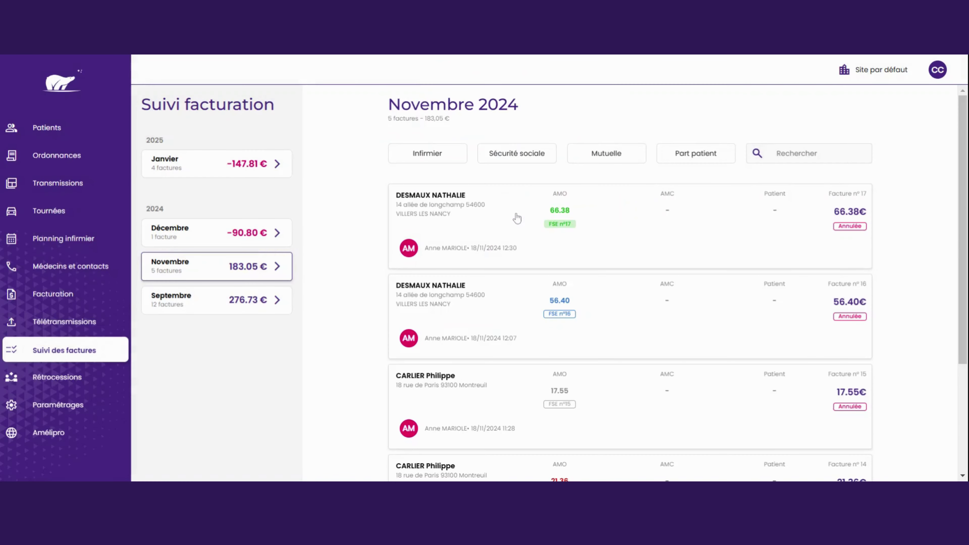
View the status choices of the Mutuelle and Part patient filters, closing each without selecting any status.
left_click(620, 161)
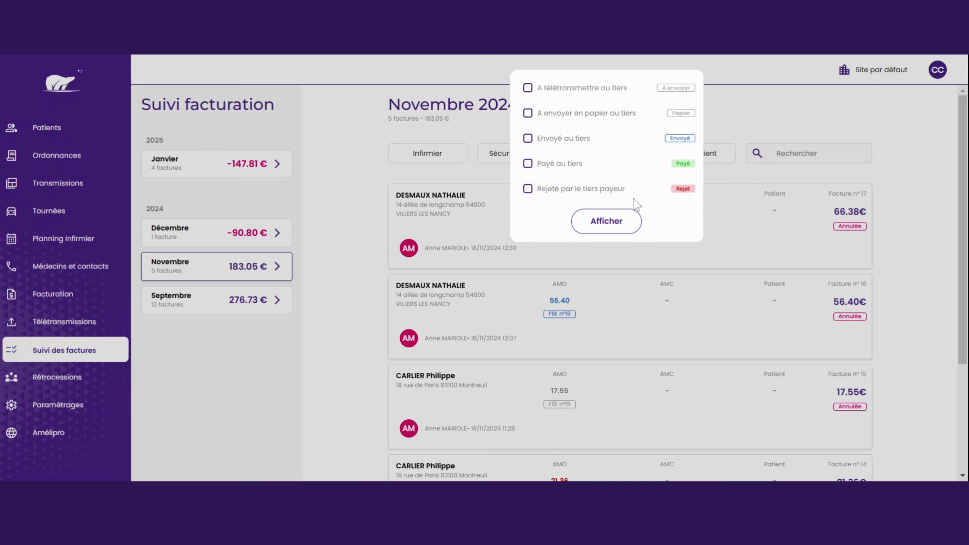
left_click(729, 175)
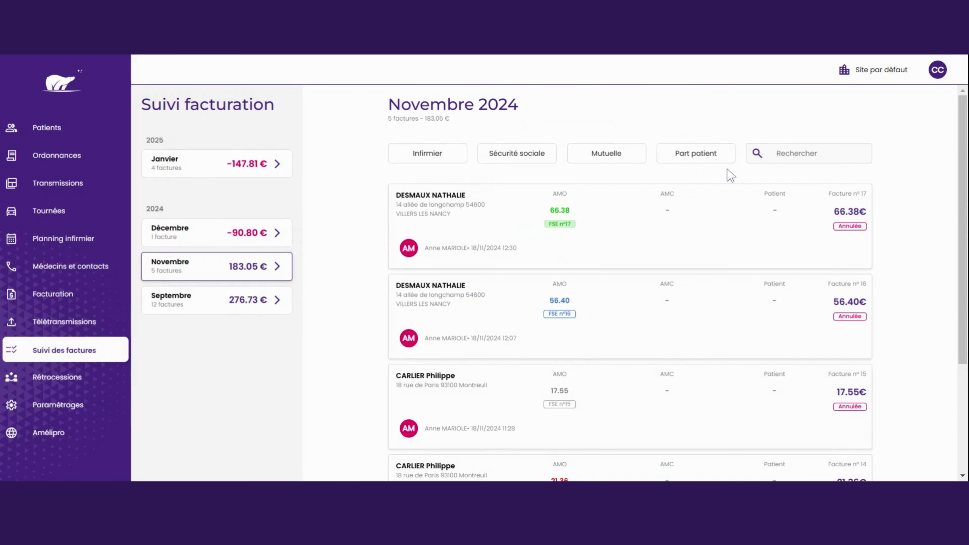
left_click(704, 162)
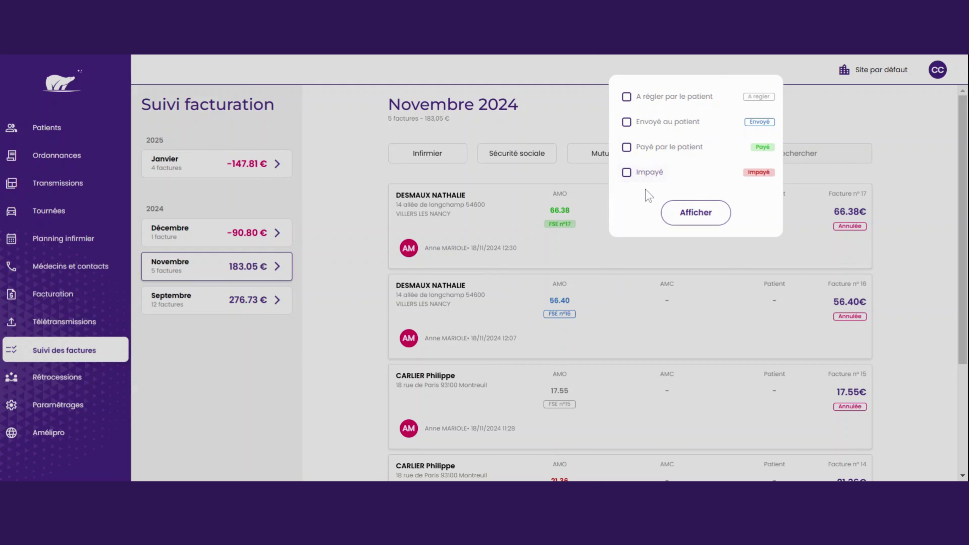
left_click(921, 184)
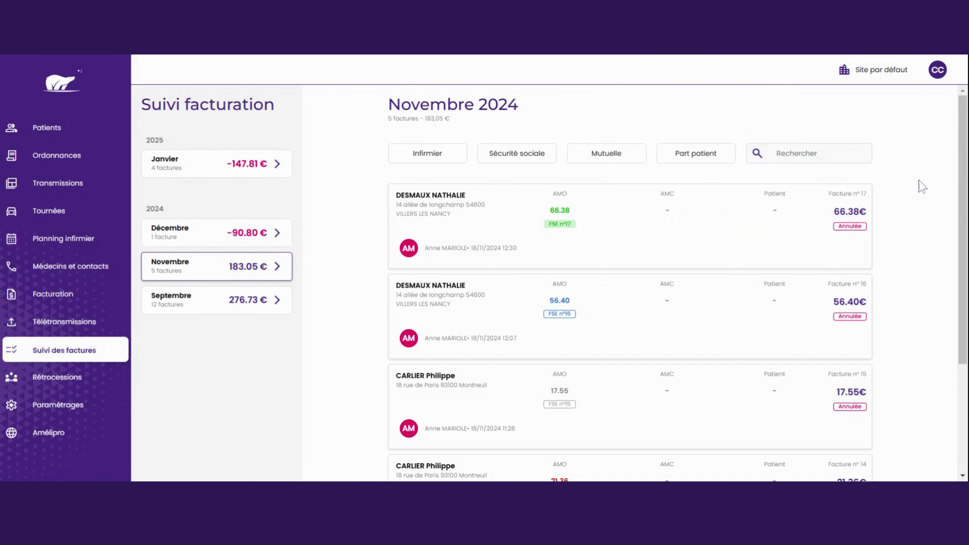
Search the Novembre 2024 invoices by the patient's last name.
left_click(801, 153)
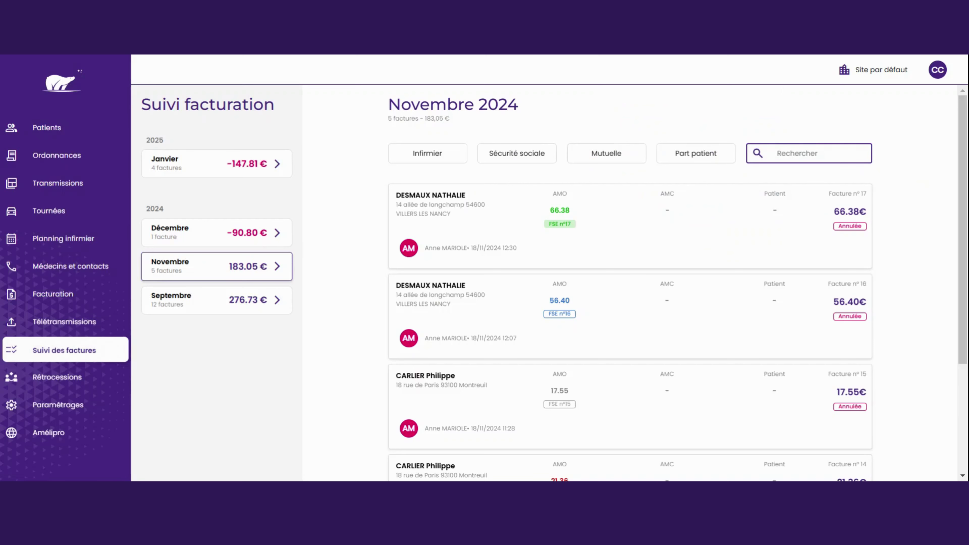
type("desmaux")
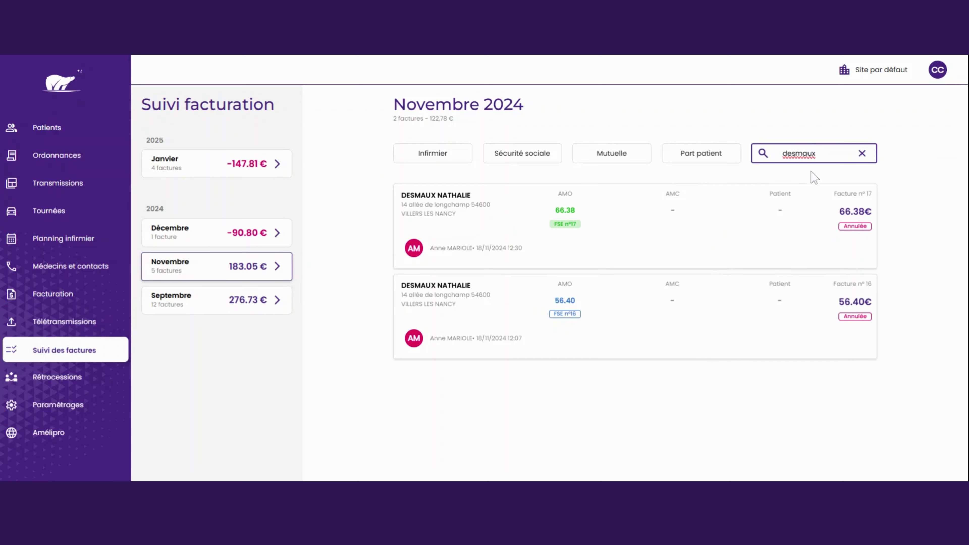
Replace the patient name search with the invoice number 17.
key("BackSpace")
key("BackSpace")
key("BackSpace")
key("BackSpace")
key("BackSpace")
key("BackSpace")
key("BackSpace")
type("17")
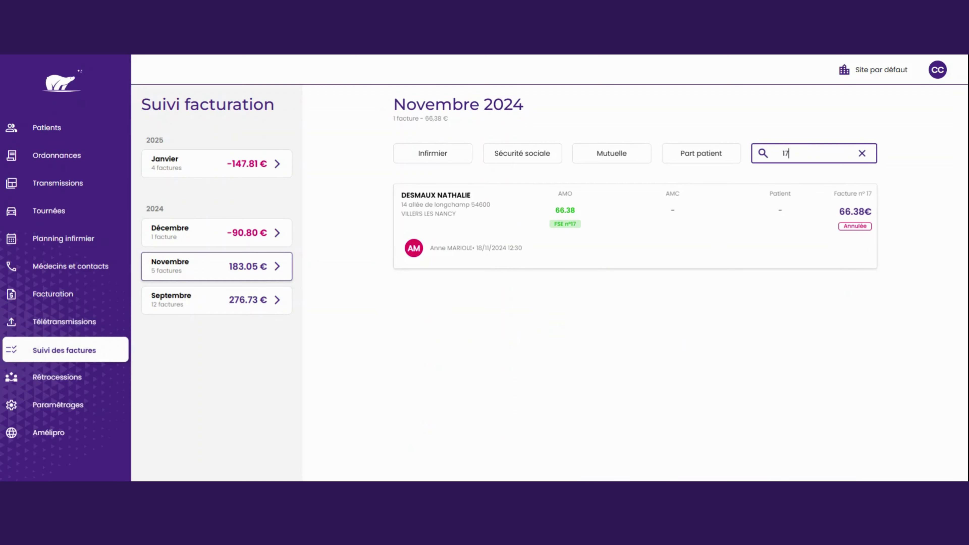